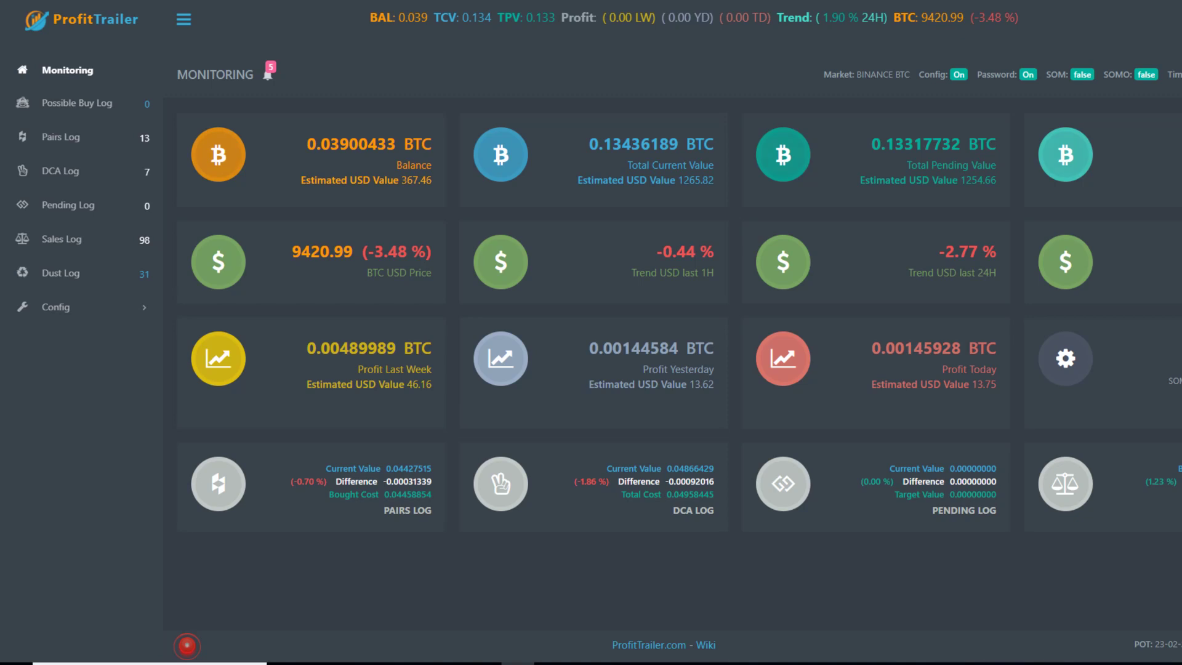
Step: Open the Sales Log of 98 completed trades from the sidebar
{"action": "left_click", "coordinate": [56, 238]}
{"action": "scroll", "coordinate": [355, 493], "scroll_direction": "down", "scroll_amount": 5}
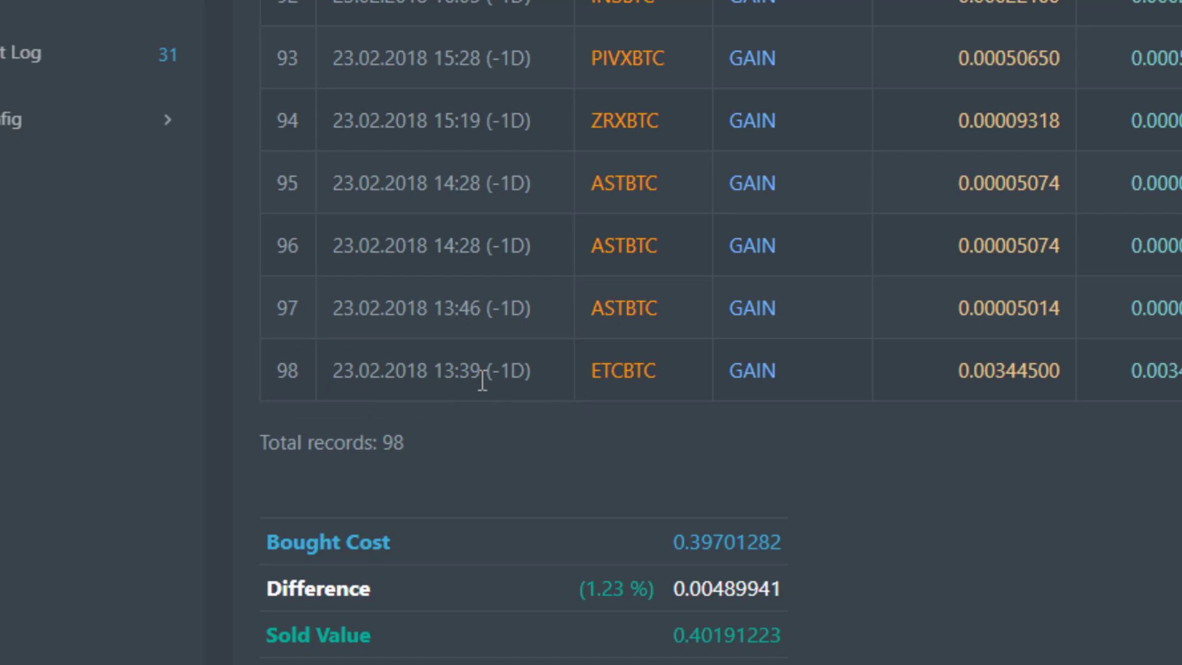
{"action": "scroll", "coordinate": [481, 381], "scroll_direction": "up", "scroll_amount": 15}
Step: Return to Monitoring and highlight the Total Current Value and Profit Last Week amounts
{"action": "left_click", "coordinate": [64, 71]}
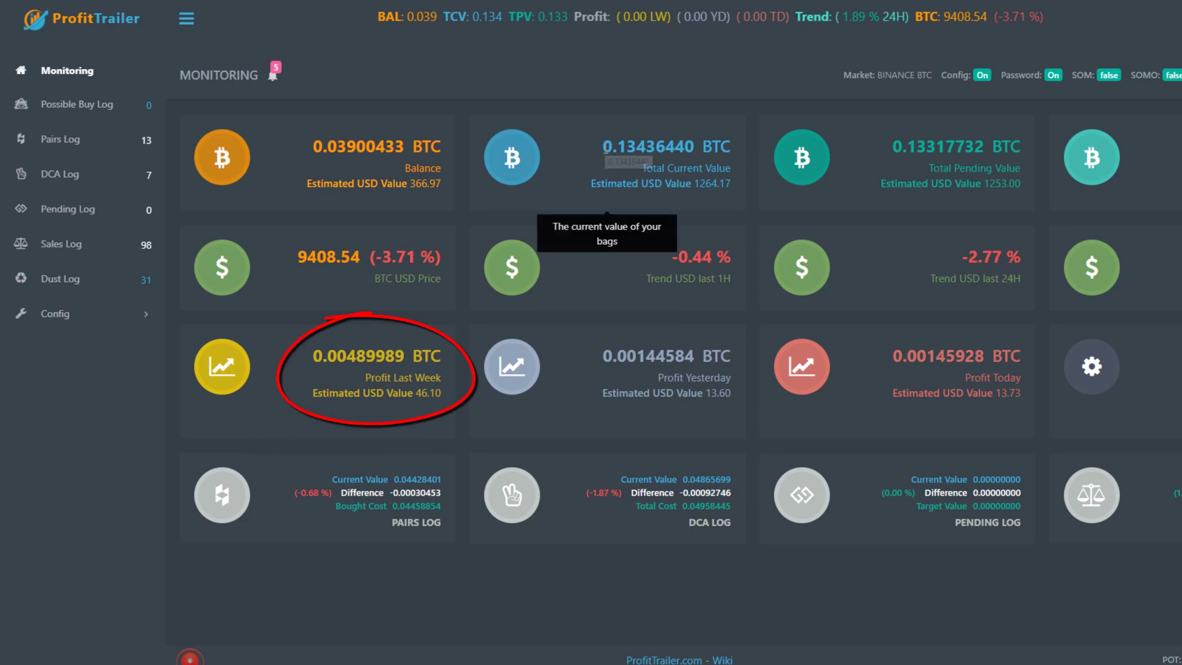
{"action": "left_click_drag", "start_coordinate": [606, 149], "coordinate": [696, 147]}
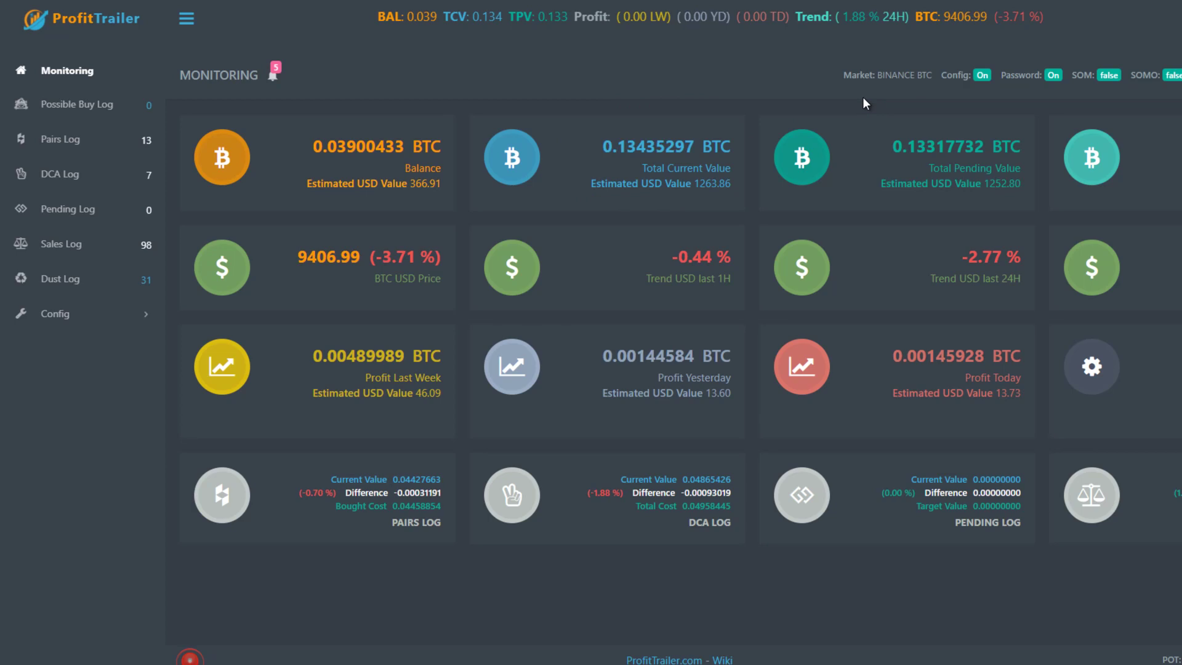
{"action": "left_click_drag", "start_coordinate": [320, 353], "coordinate": [442, 357]}
{"action": "left_click", "coordinate": [119, 417]}
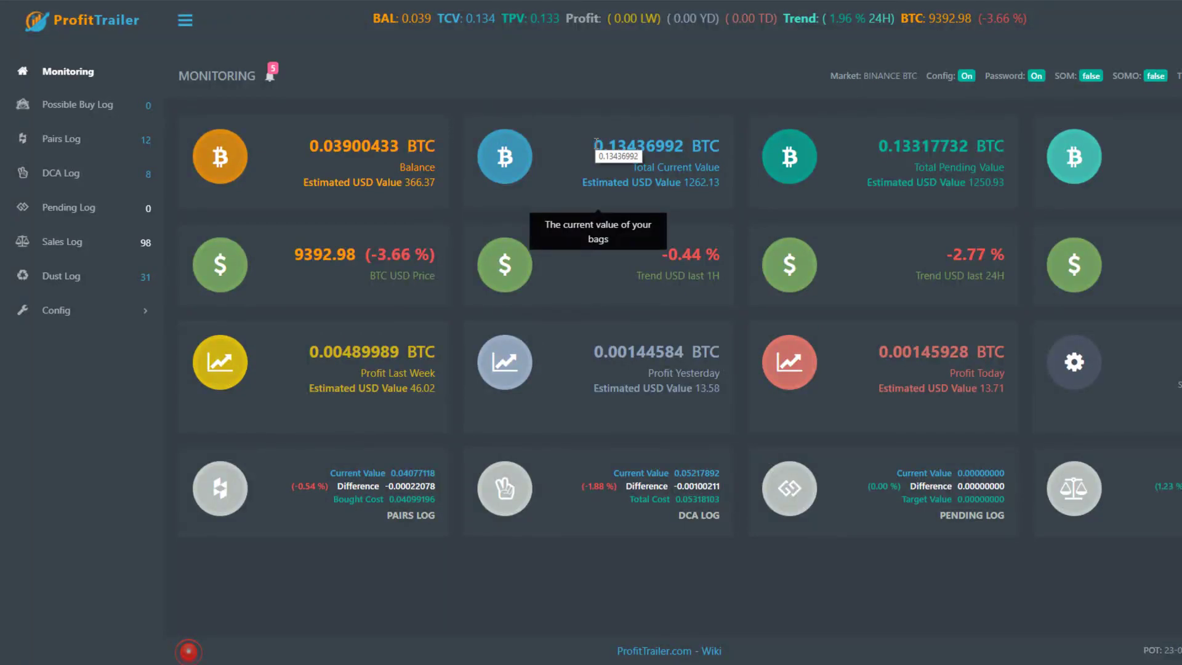
{"action": "left_click_drag", "start_coordinate": [595, 145], "coordinate": [682, 139]}
Step: Open the sold-trades log and highlight the Profit BTC values of rows one through six
{"action": "left_click", "coordinate": [55, 278]}
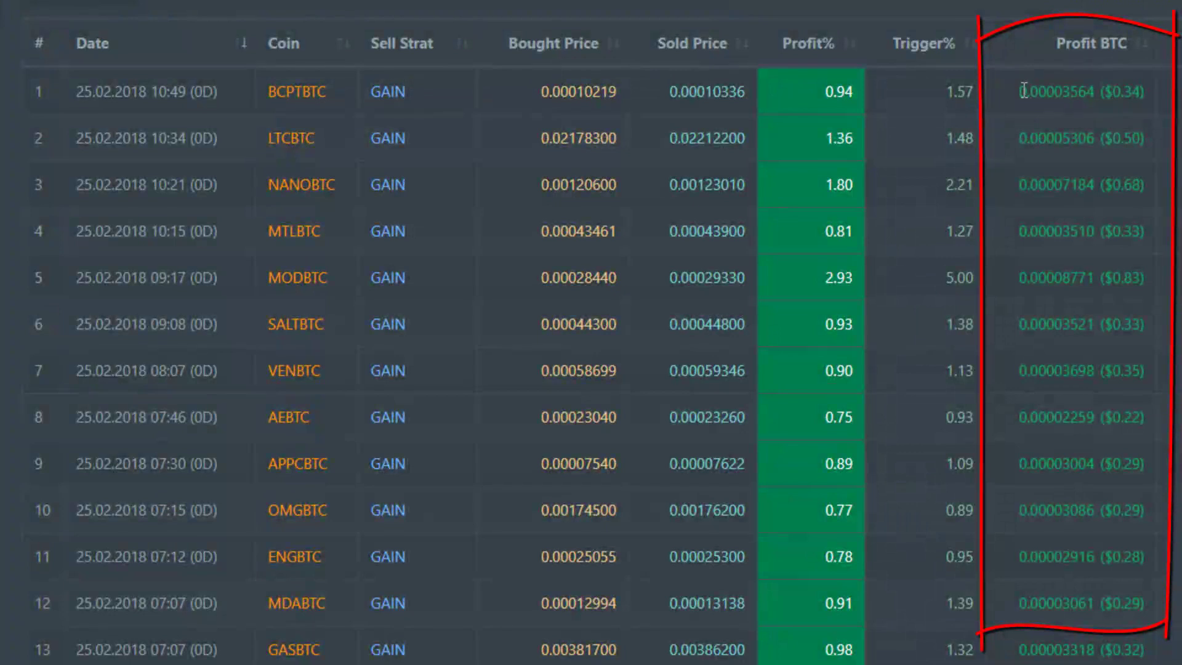
{"action": "left_click_drag", "start_coordinate": [1020, 90], "coordinate": [1146, 92]}
{"action": "left_click_drag", "start_coordinate": [1020, 137], "coordinate": [1146, 138]}
{"action": "left_click_drag", "start_coordinate": [1018, 185], "coordinate": [1146, 178]}
{"action": "scroll", "coordinate": [1146, 178], "scroll_direction": "down", "scroll_amount": 1}
{"action": "mouse_move", "coordinate": [1146, 130]}
{"action": "left_mouse_down"}
{"action": "mouse_move", "coordinate": [1023, 139]}
{"action": "mouse_move", "coordinate": [1147, 184]}
{"action": "left_mouse_up"}
{"action": "left_click_drag", "start_coordinate": [1147, 224], "coordinate": [1019, 227]}
{"action": "left_click", "coordinate": [1104, 330]}
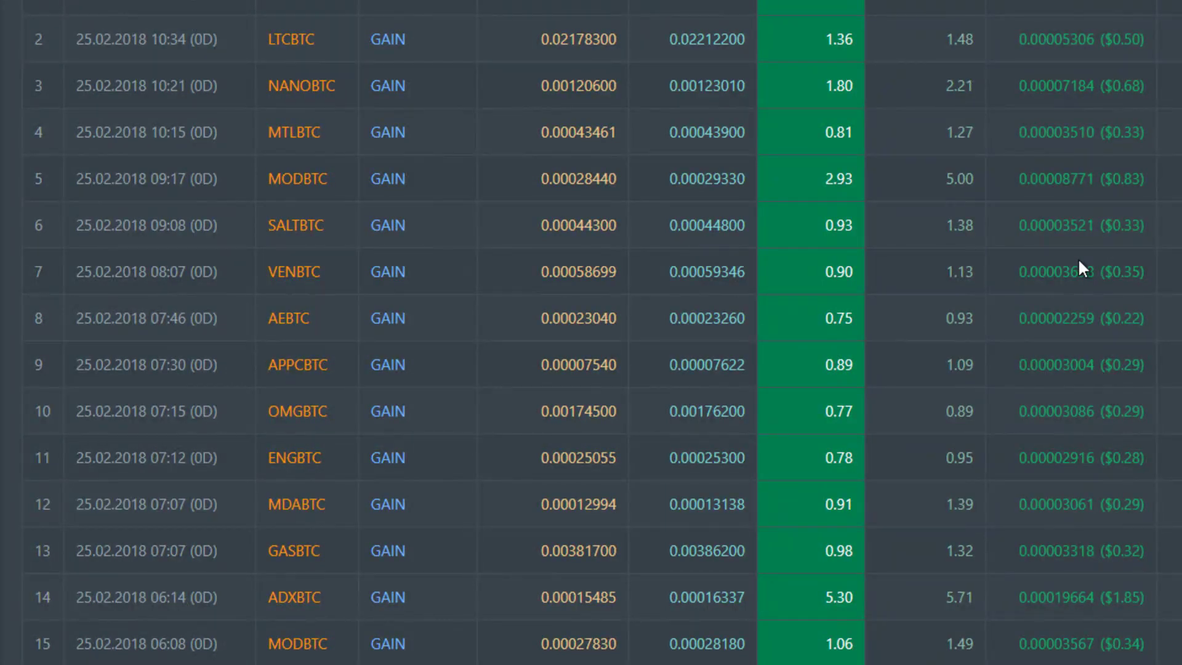